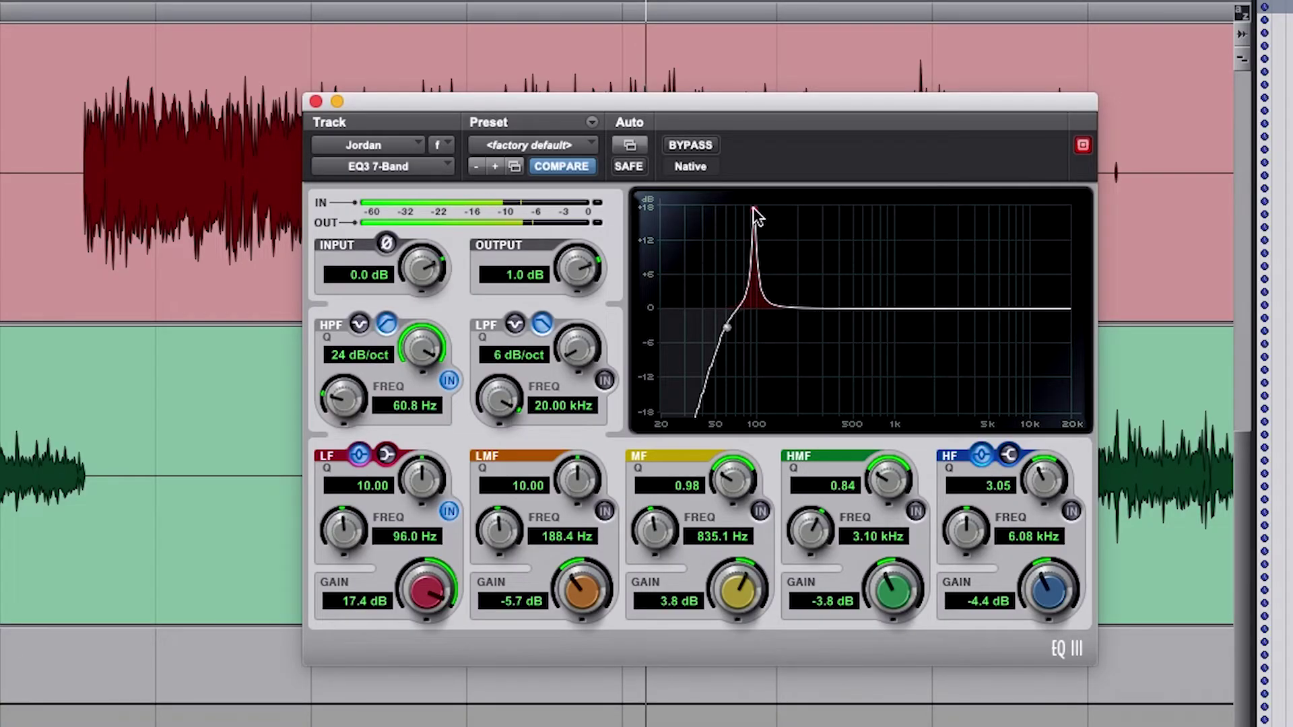
# Sweep the narrow LF boost through the low end, settle at 108.1 Hz and cut it to -3.1 dB
pyautogui.moveTo(753, 208); pyautogui.dragTo(752, 208)
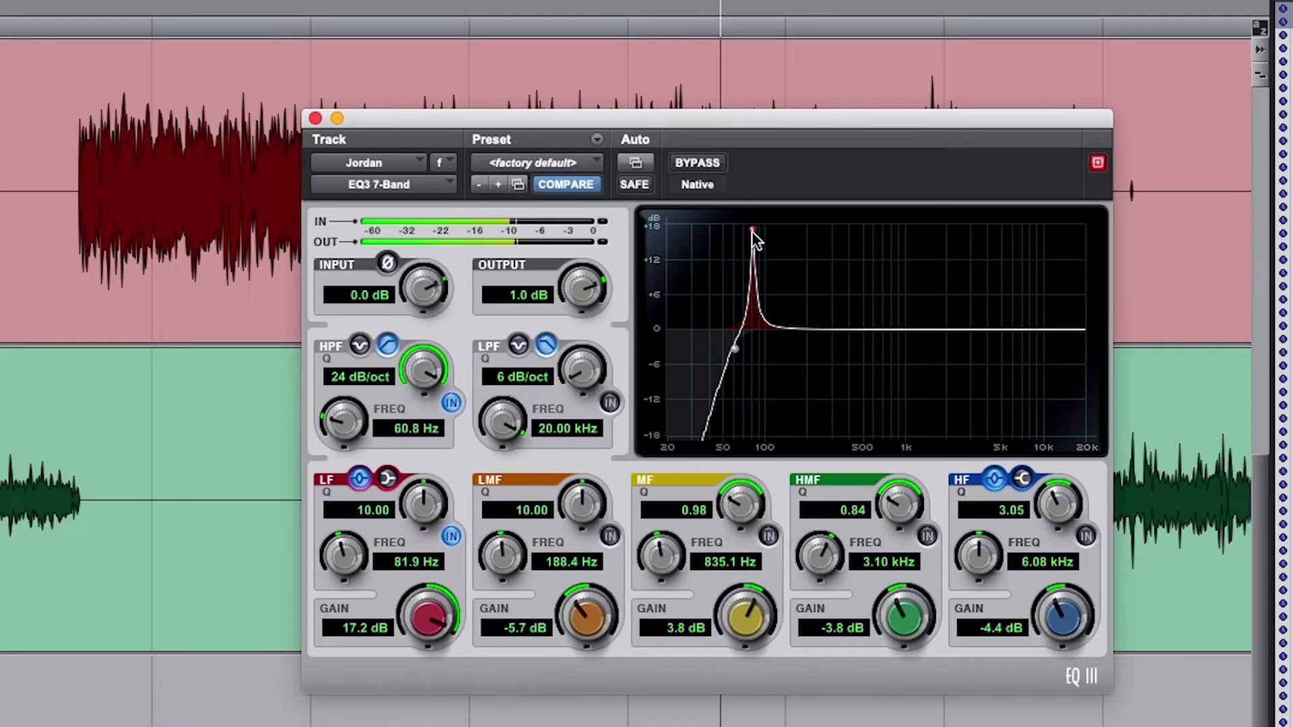
pyautogui.moveTo(752, 230); pyautogui.dragTo(768, 189)
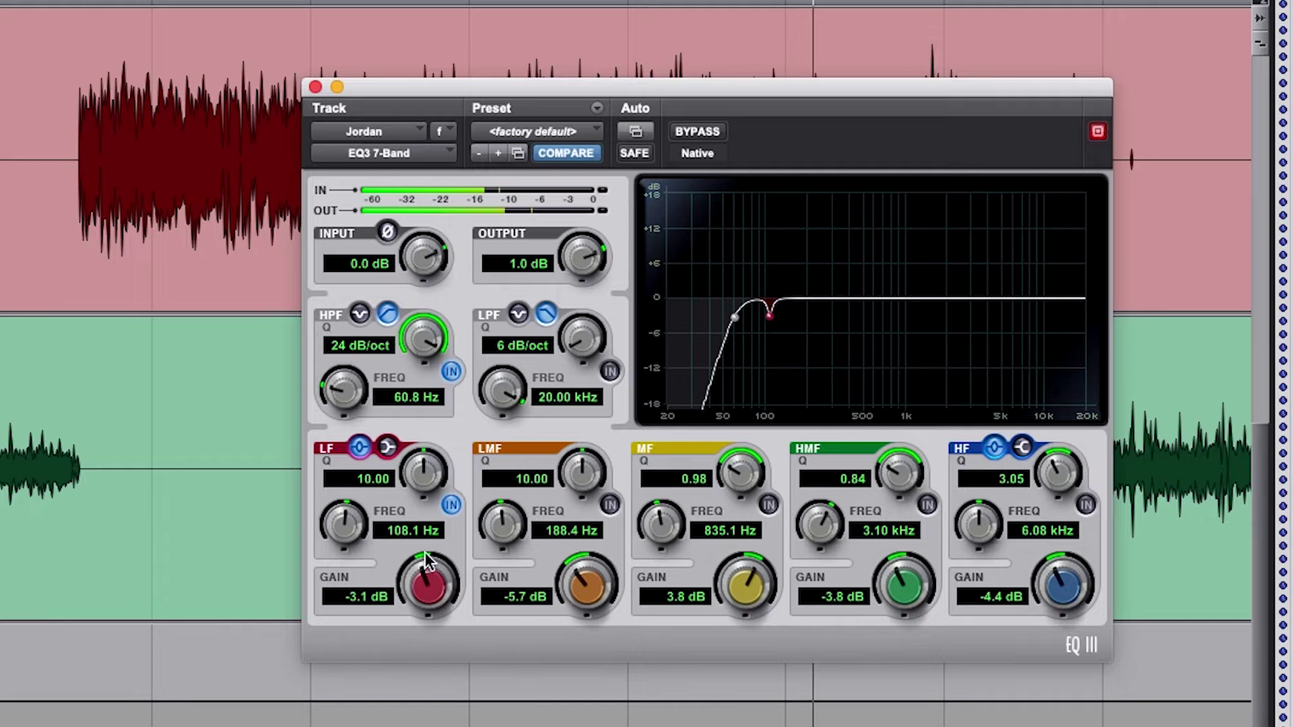
# Enable the LMF band, sweep a full narrow boost around 200 Hz, and cut it to -3.2 dB at 184.7 Hz
pyautogui.moveTo(803, 331); pyautogui.dragTo(805, 195)
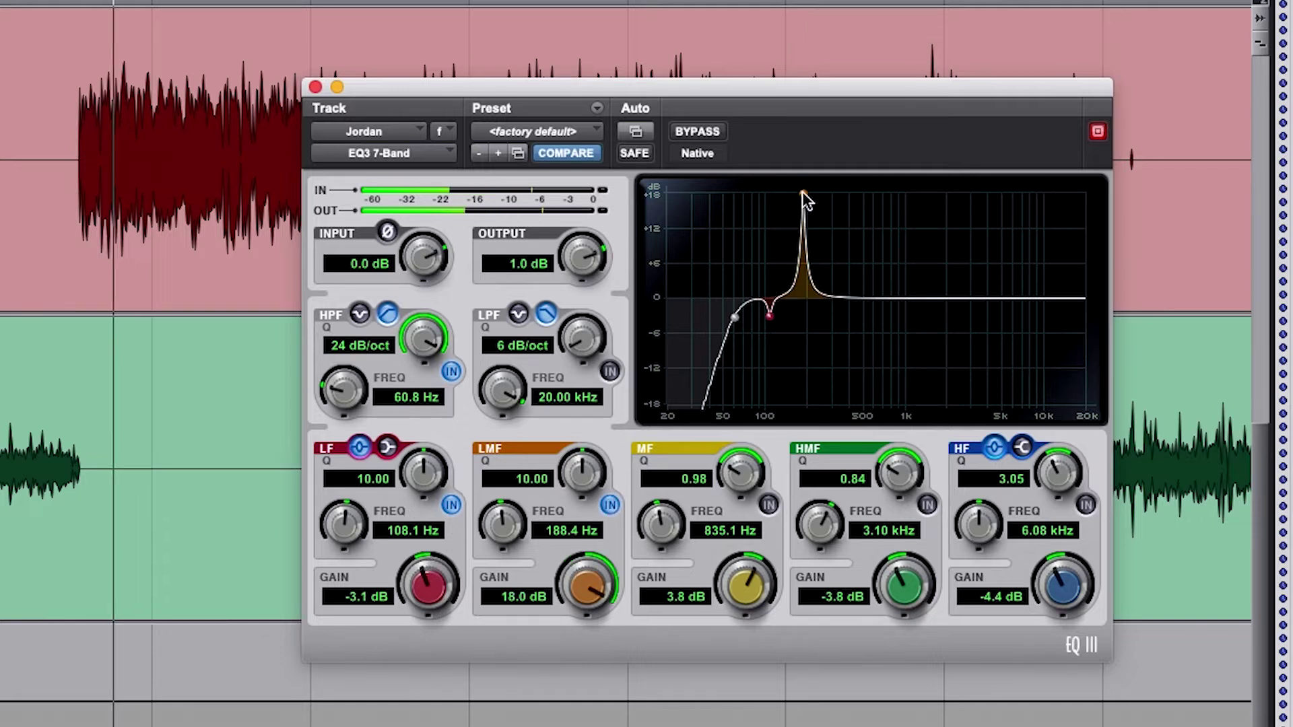
pyautogui.moveTo(802, 191); pyautogui.dragTo(805, 193)
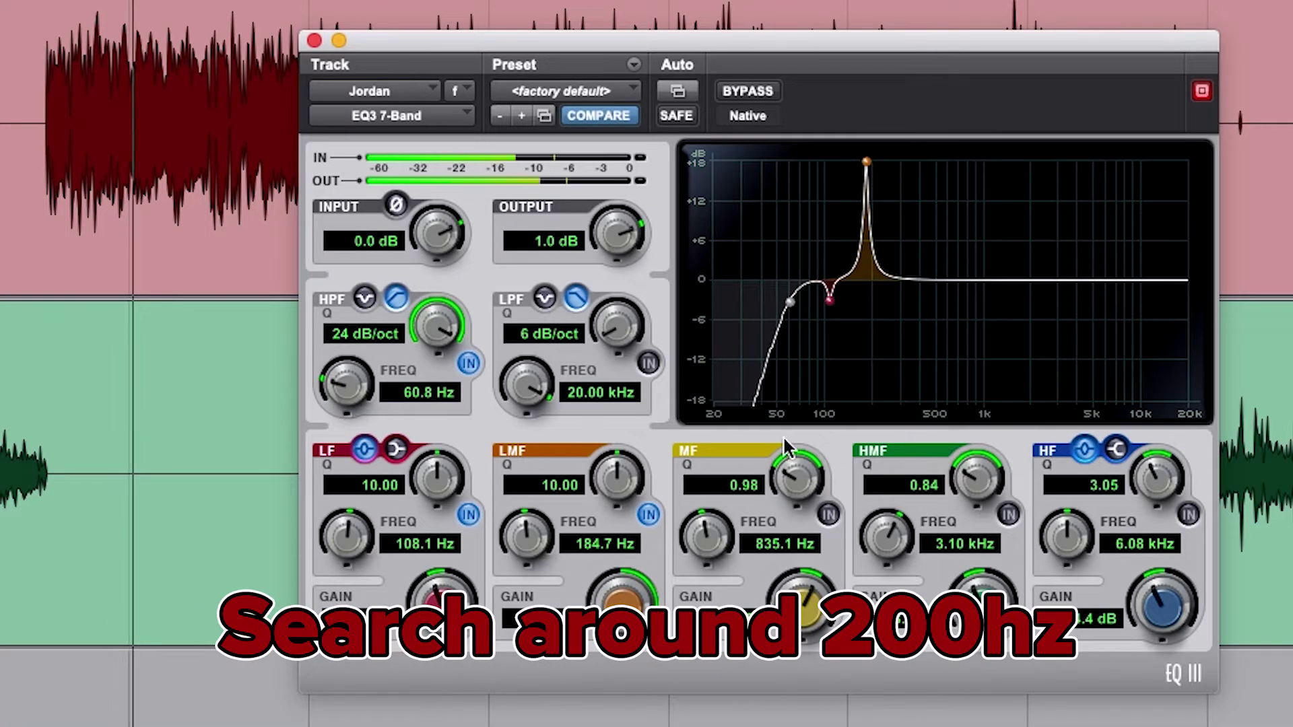
pyautogui.moveTo(867, 162); pyautogui.dragTo(866, 159)
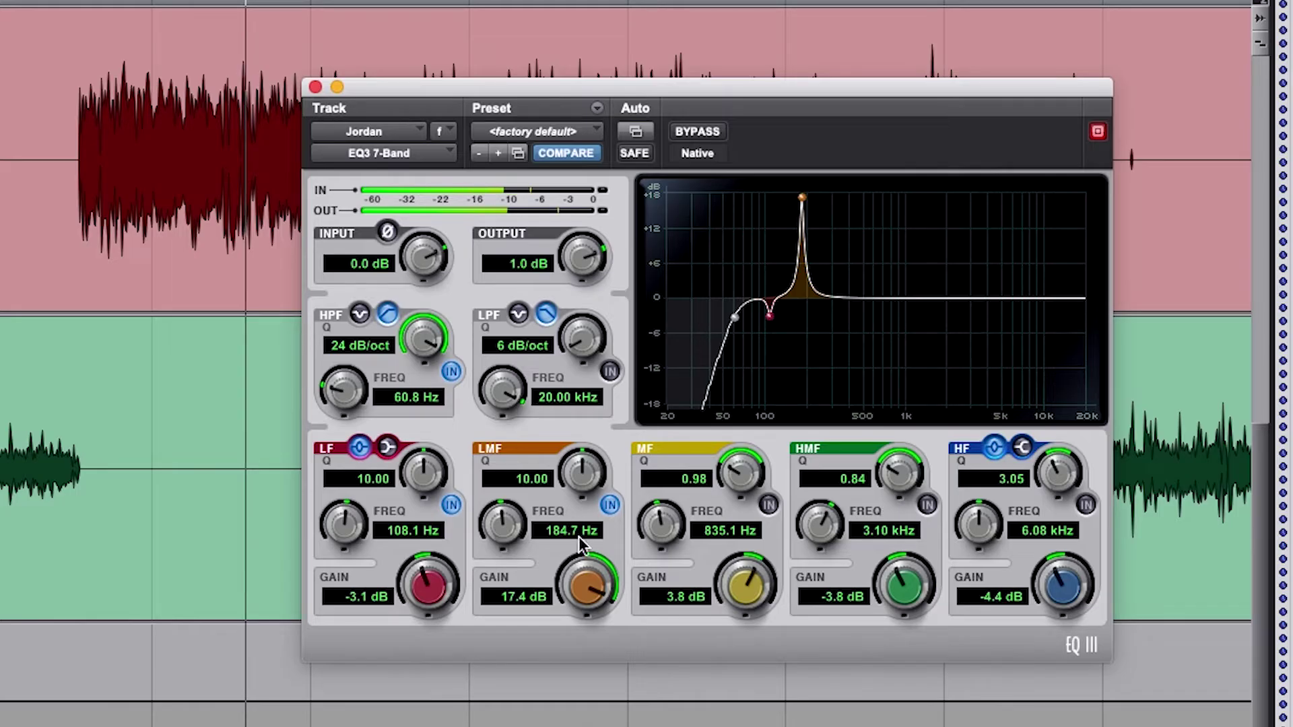
pyautogui.moveTo(582, 547); pyautogui.dragTo(578, 676)
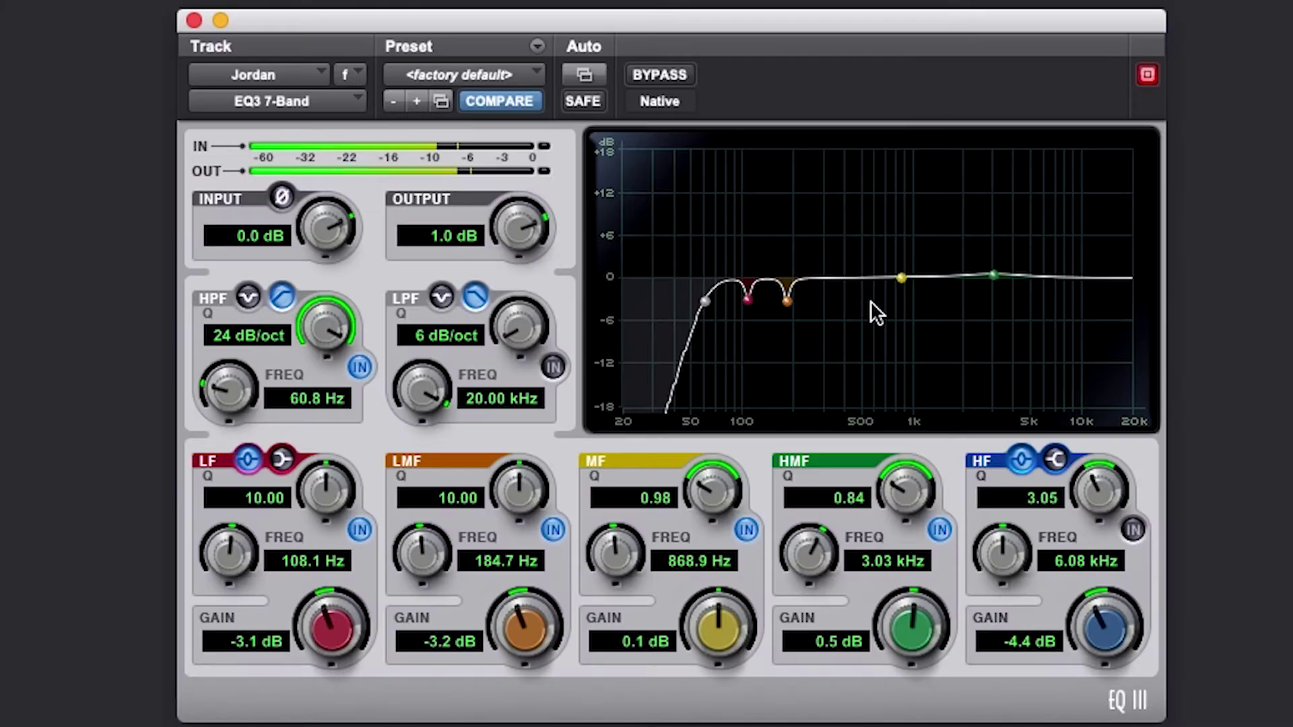
# Boost the HMF band to about 16 dB, sweep it to 2.80 kHz and narrow its Q to 4.32
pyautogui.moveTo(992, 276); pyautogui.dragTo(1001, 276)
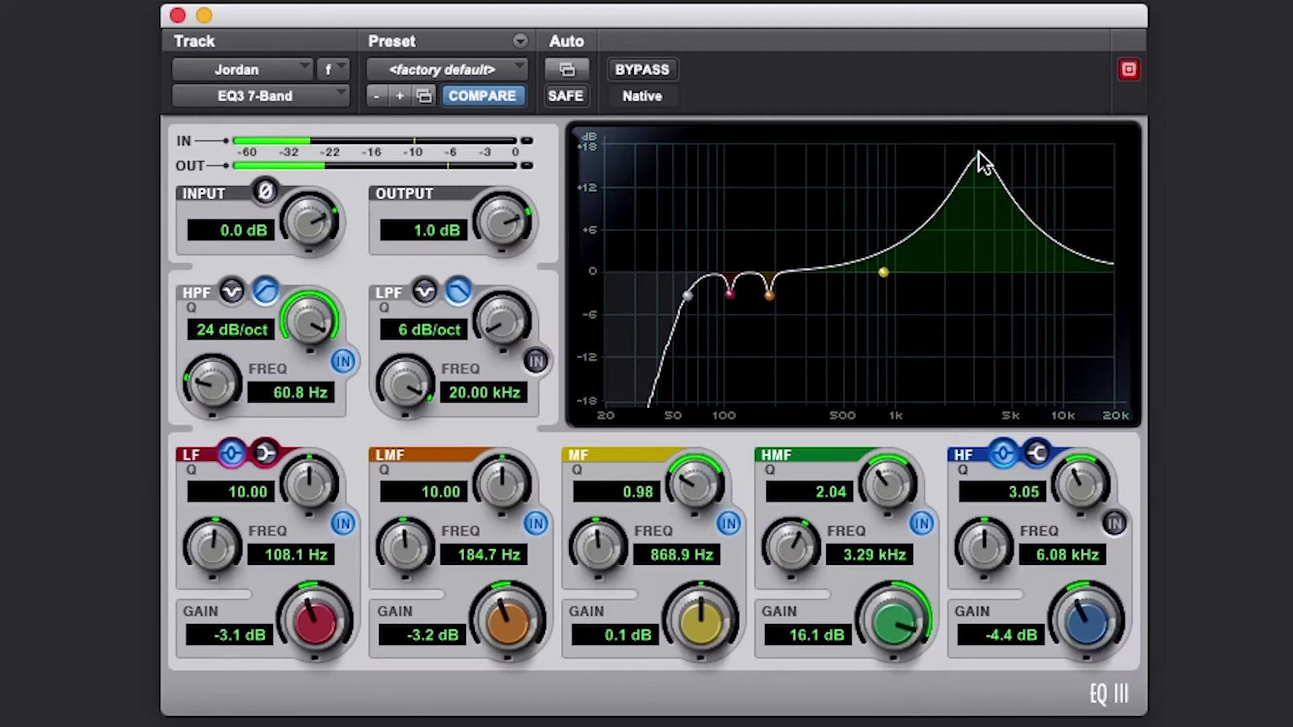
pyautogui.moveTo(982, 158)
pyautogui.mouseDown()
pyautogui.moveTo(954, 156)
pyautogui.moveTo(995, 159)
pyautogui.moveTo(965, 162)
pyautogui.moveTo(978, 161)
pyautogui.mouseUp()
pyautogui.moveTo(863, 500); pyautogui.dragTo(897, 458)
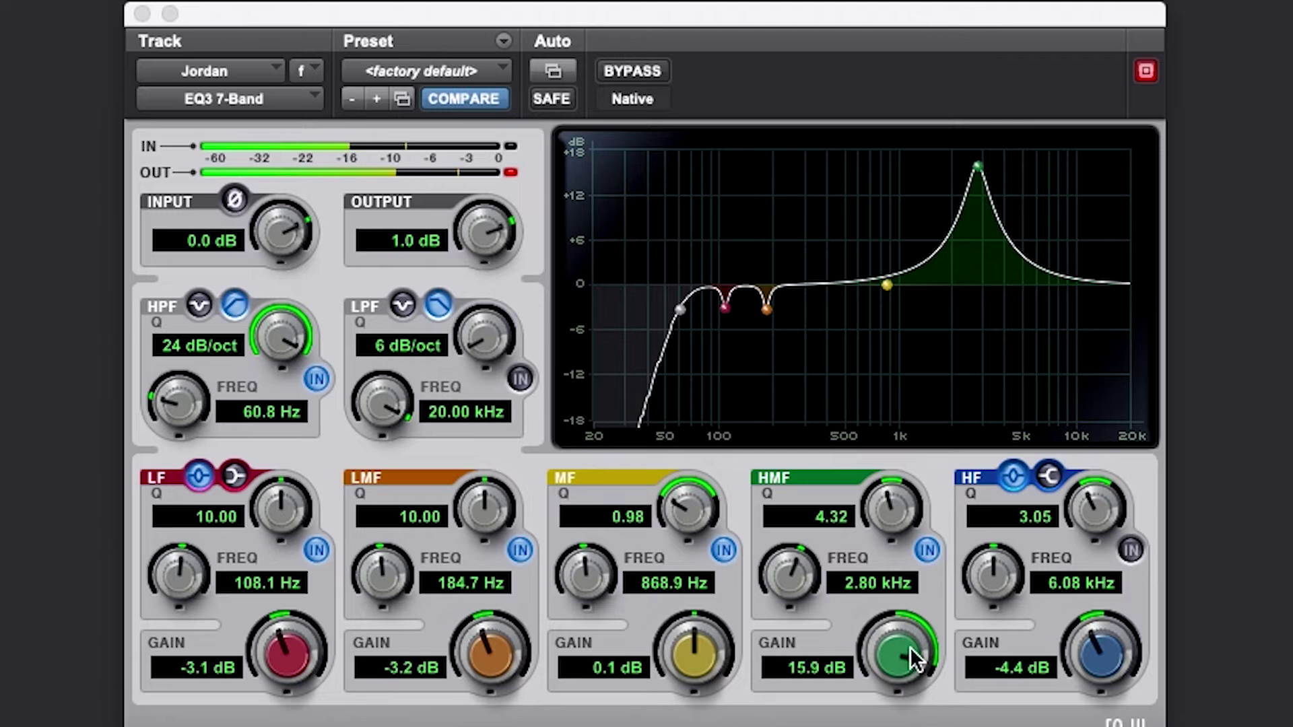
# Turn the HMF boost into a gentle cut of -2.3 dB with the Q widened to 1.72
pyautogui.click(916, 653)
pyautogui.moveTo(912, 657); pyautogui.dragTo(869, 726)
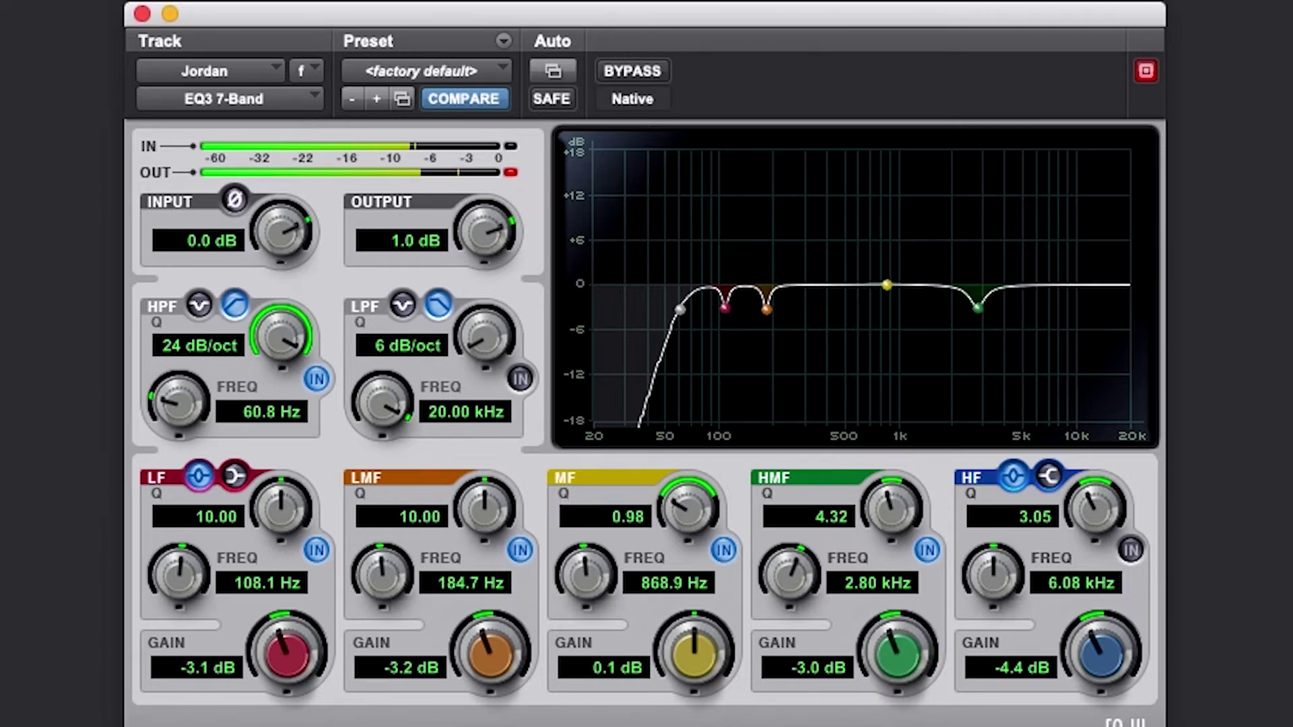
pyautogui.moveTo(896, 653)
pyautogui.mouseDown()
pyautogui.moveTo(903, 579)
pyautogui.moveTo(888, 656)
pyautogui.moveTo(895, 633)
pyautogui.mouseUp()
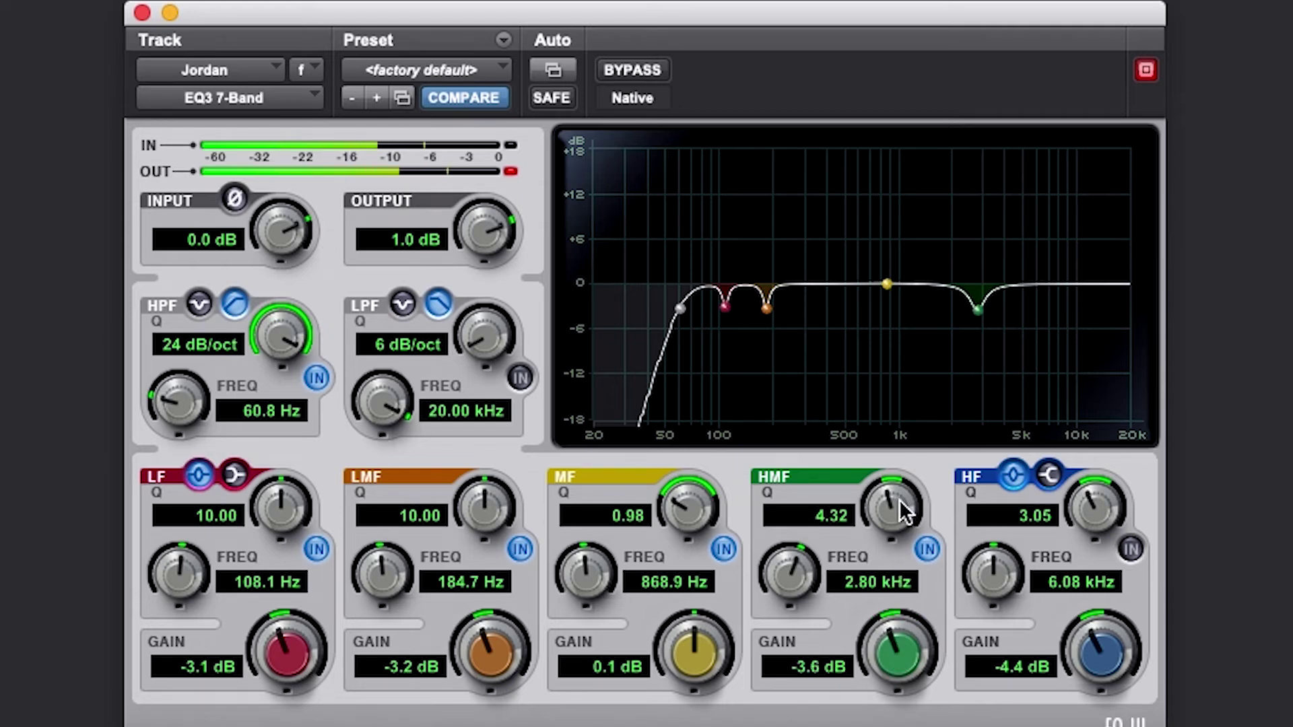
pyautogui.moveTo(863, 554)
pyautogui.mouseDown()
pyautogui.moveTo(837, 586)
pyautogui.moveTo(841, 563)
pyautogui.mouseUp()
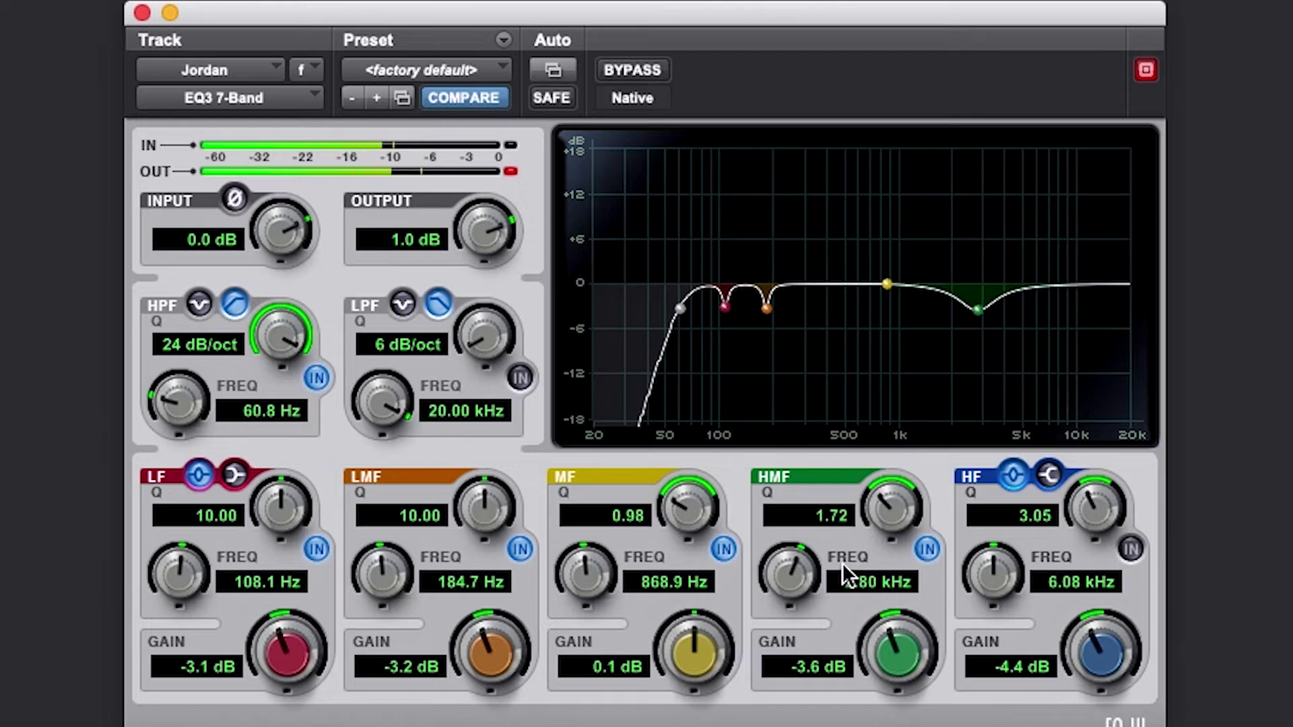
pyautogui.moveTo(891, 640); pyautogui.dragTo(890, 631)
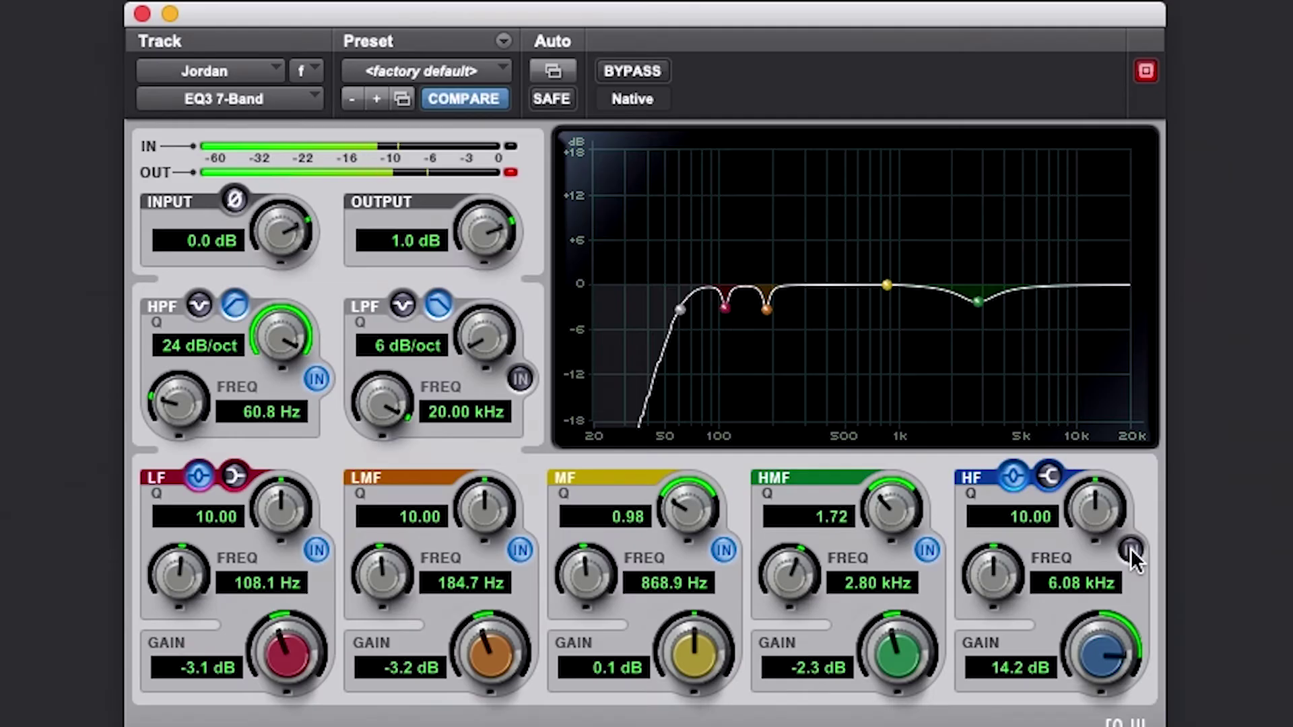
# Enable the HF band, sweep its narrow boost around 6 kHz, and cut it to -3.9 dB at 6.85 kHz
pyautogui.click(1130, 548)
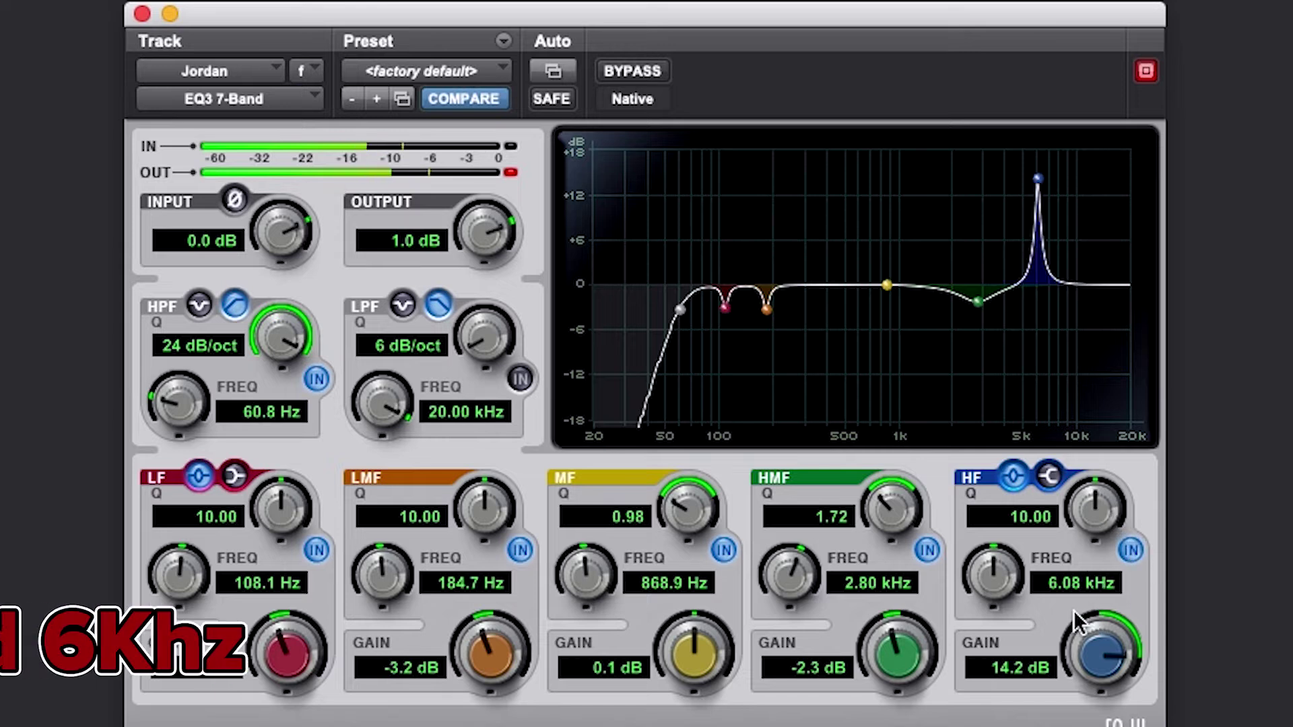
pyautogui.moveTo(1037, 176)
pyautogui.mouseDown()
pyautogui.moveTo(1028, 156)
pyautogui.moveTo(1045, 163)
pyautogui.mouseUp()
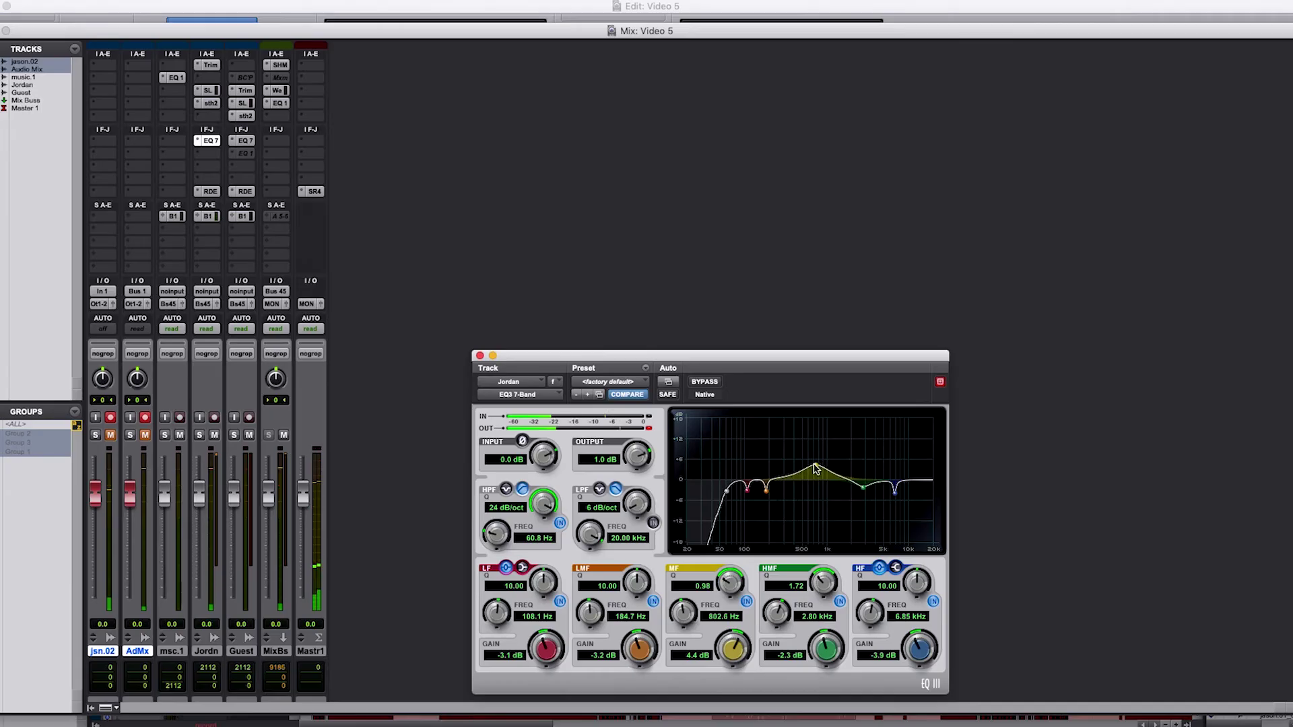
# Sweep the wide MF boost between about 630 and 900 Hz, compare against bypass, and settle at 726.7 Hz with 2.8 dB
pyautogui.moveTo(817, 469); pyautogui.dragTo(823, 470)
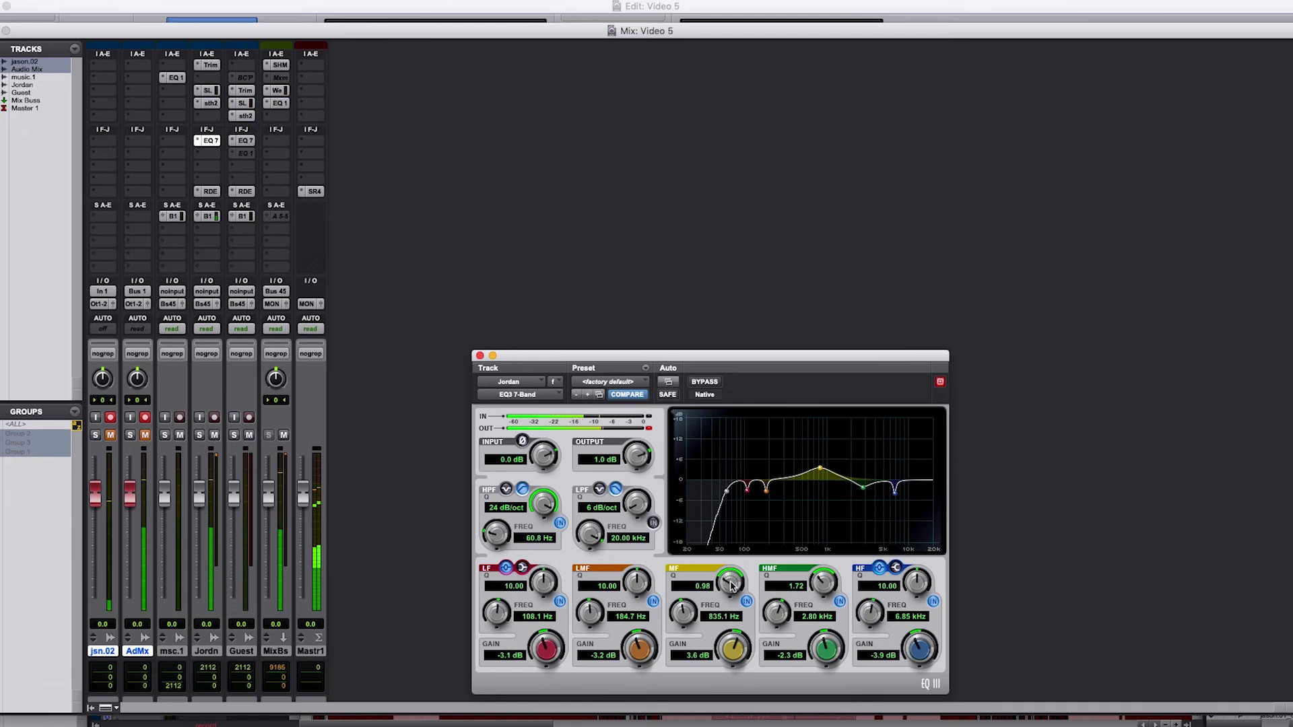
pyautogui.moveTo(819, 467)
pyautogui.mouseDown()
pyautogui.moveTo(824, 480)
pyautogui.moveTo(830, 453)
pyautogui.moveTo(810, 460)
pyautogui.mouseUp()
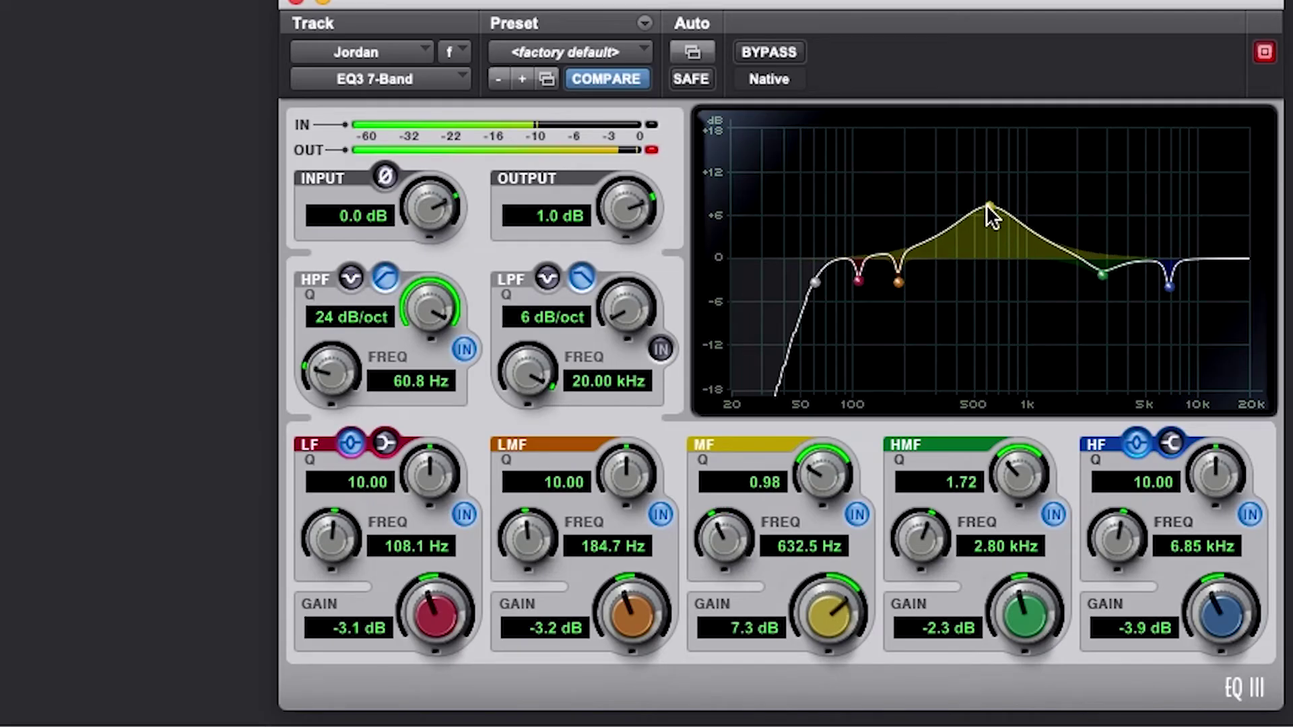
pyautogui.moveTo(986, 206); pyautogui.dragTo(1014, 232)
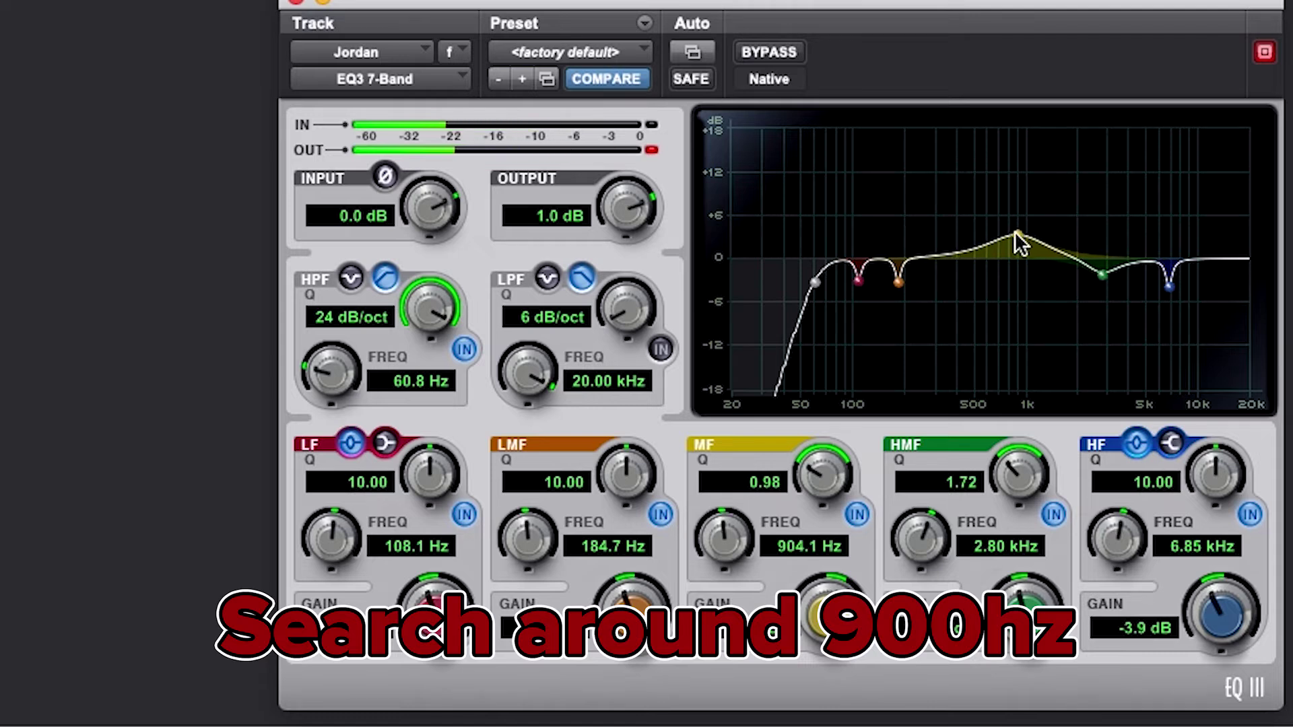
pyautogui.click(774, 54)
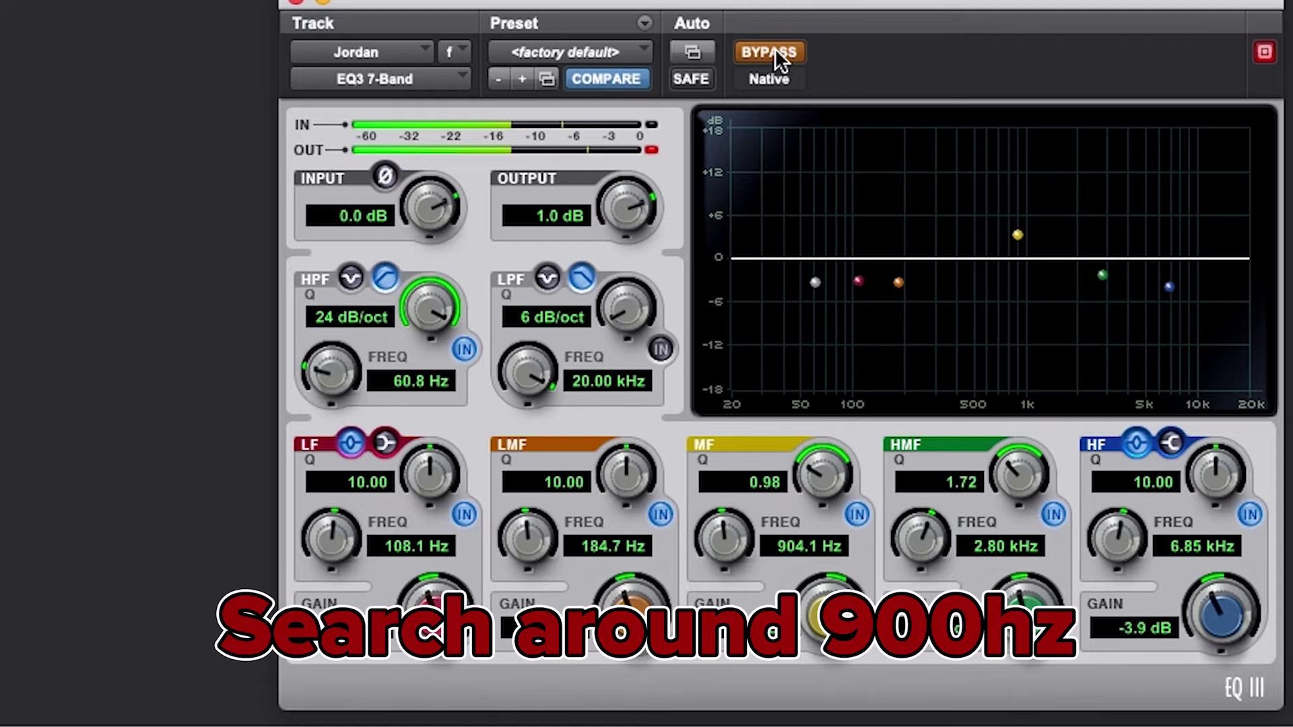
pyautogui.click(774, 49)
pyautogui.moveTo(1014, 220); pyautogui.dragTo(1013, 232)
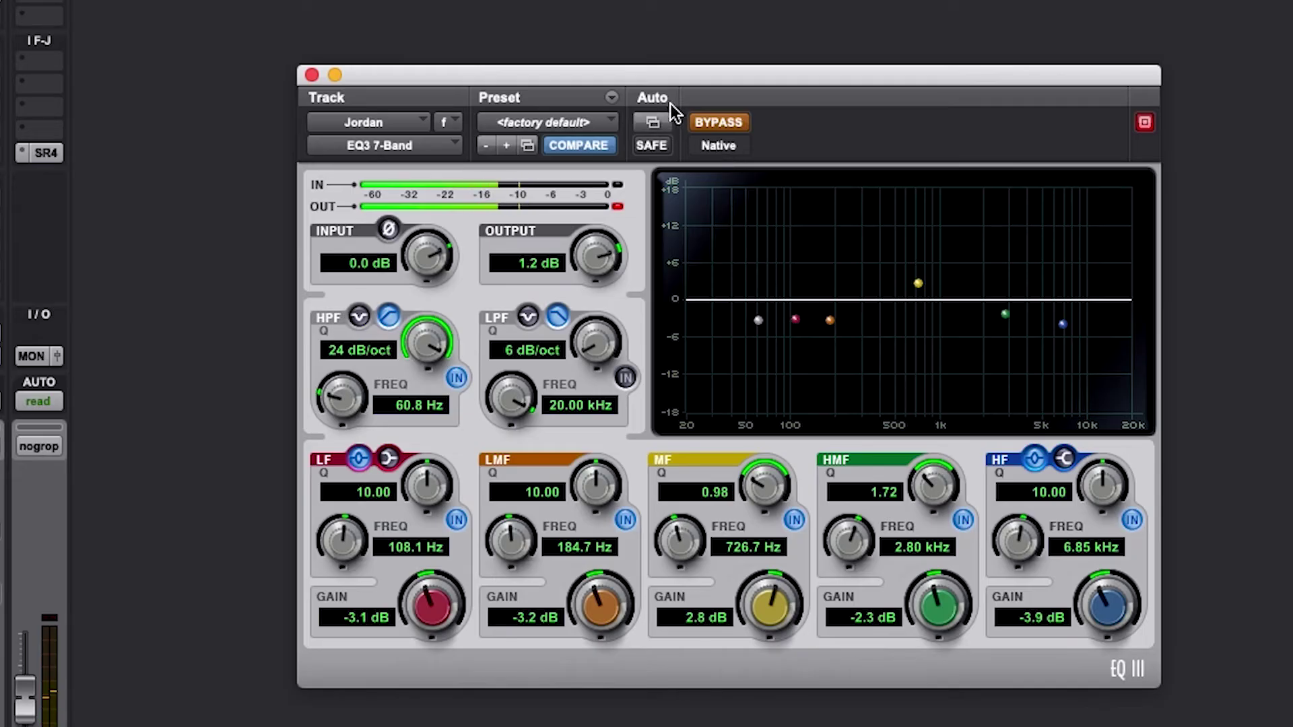
# Compare the equalized voice with the bypassed signal, raising the output gain to 2.0 dB, and leave the EQ active
pyautogui.click(728, 122)
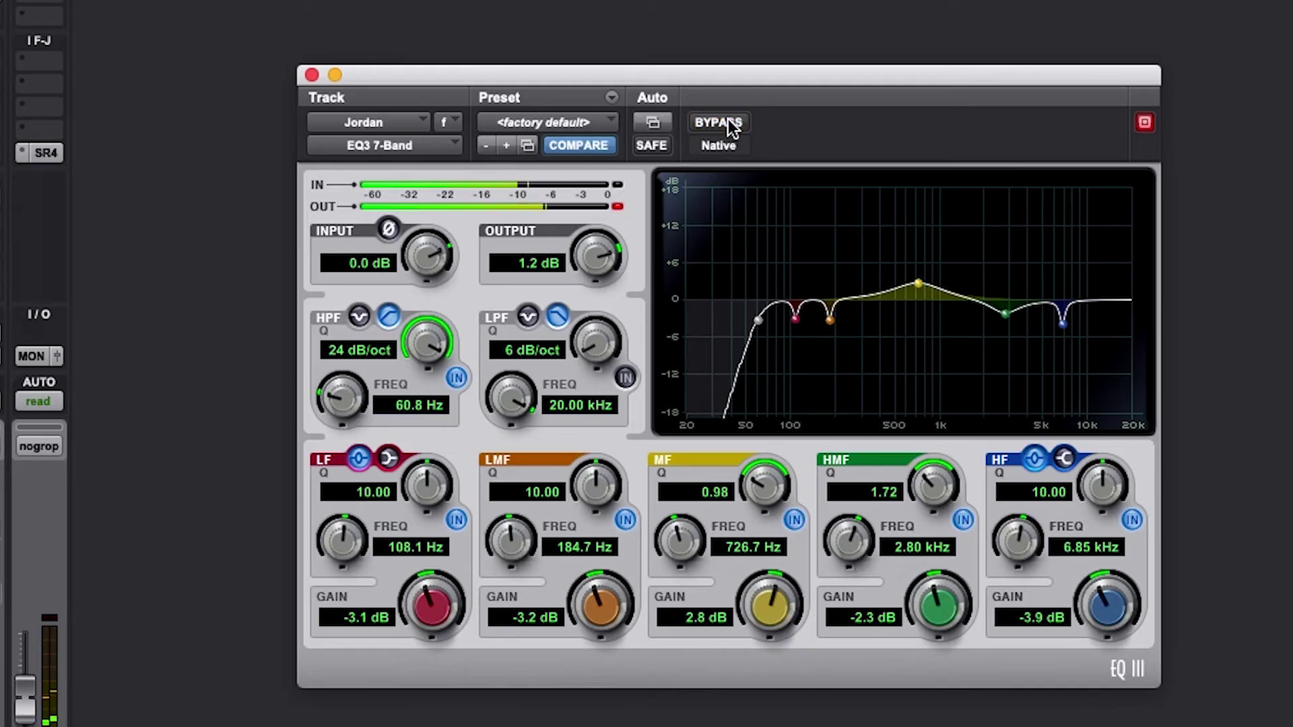
pyautogui.click(729, 125)
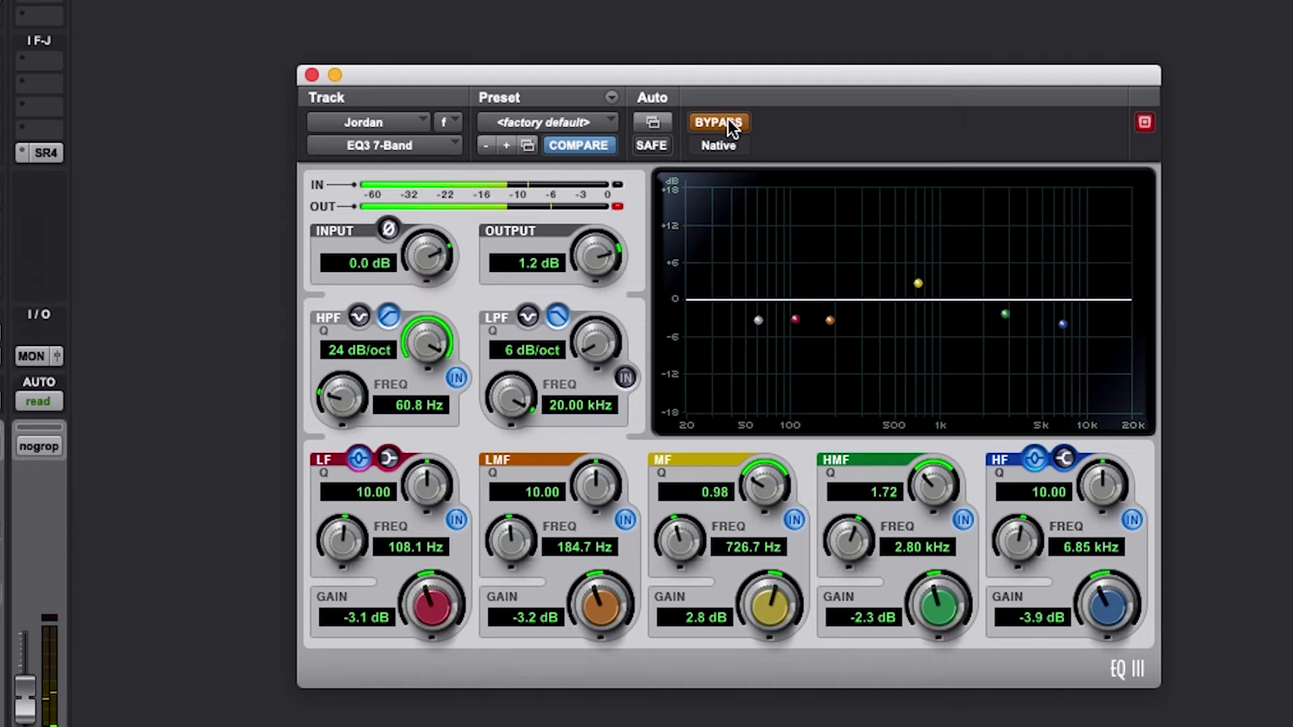
pyautogui.click(728, 123)
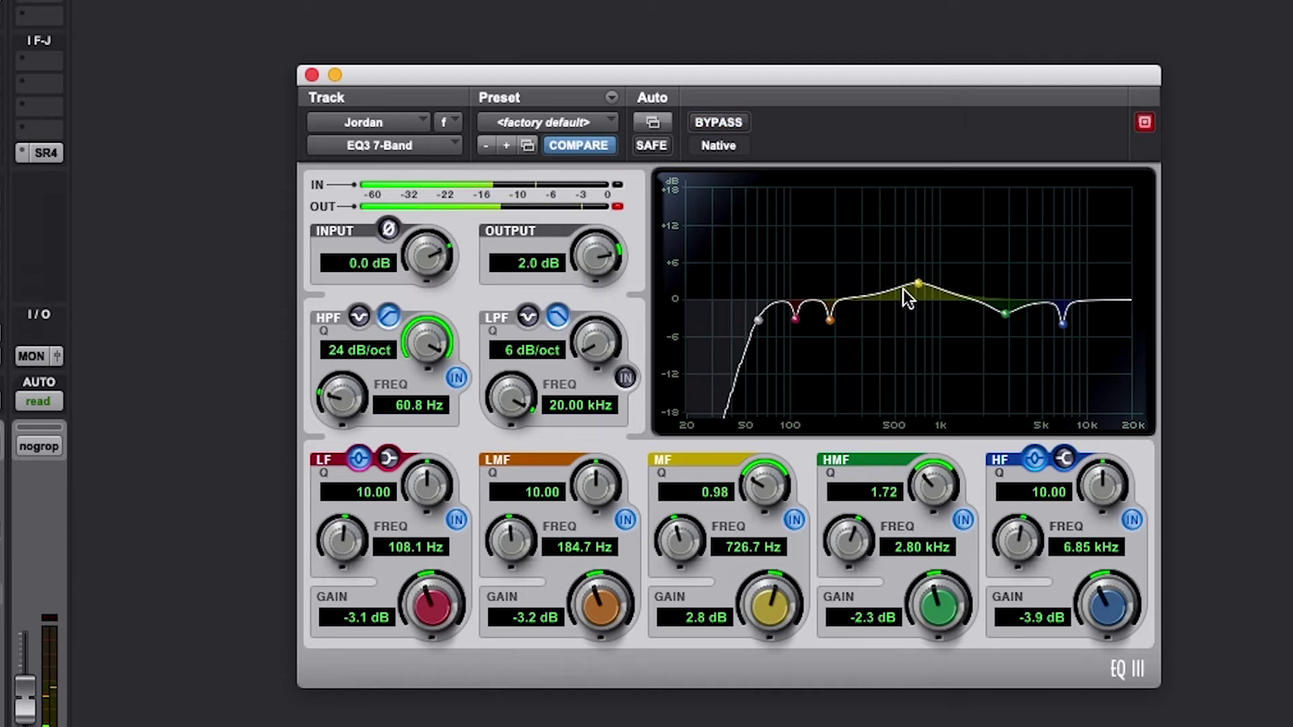
pyautogui.click(724, 120)
pyautogui.click(721, 118)
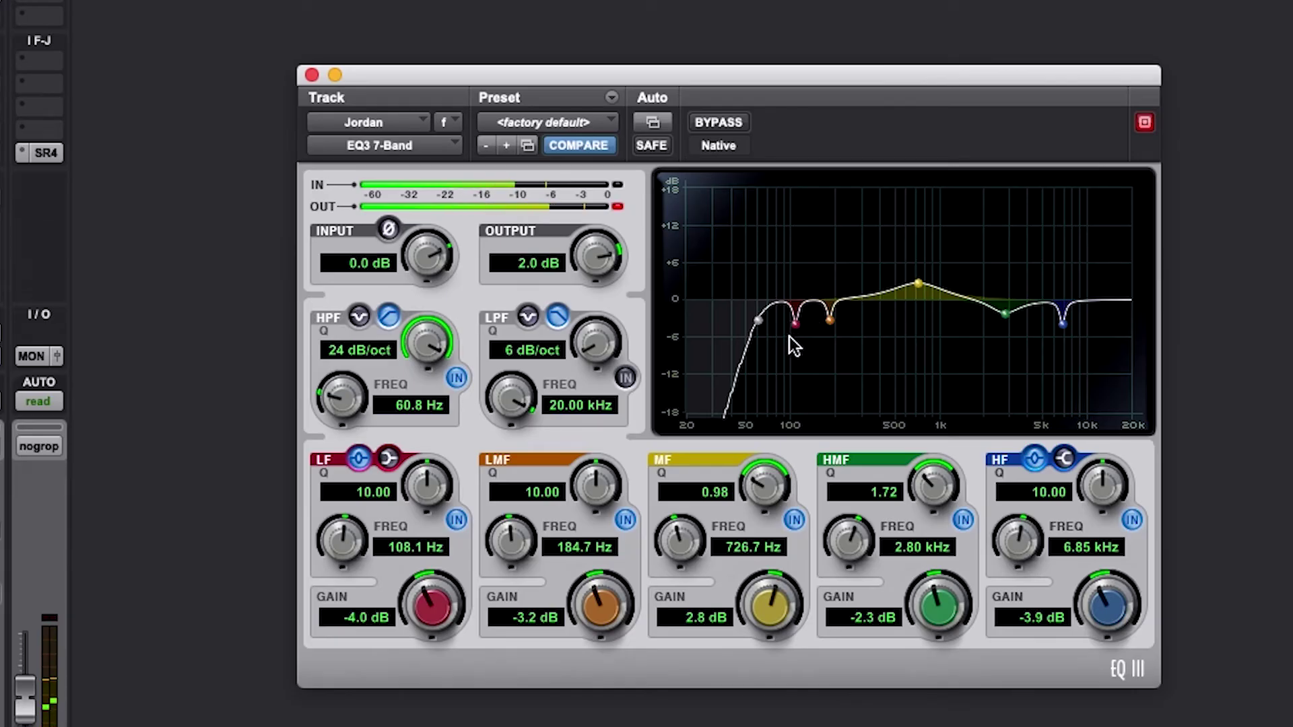
# Shift the MF boost to 684.7 Hz at 2.4 dB and retune the LF cut to -3.1 dB at 112.5 Hz
pyautogui.moveTo(926, 287); pyautogui.dragTo(914, 284)
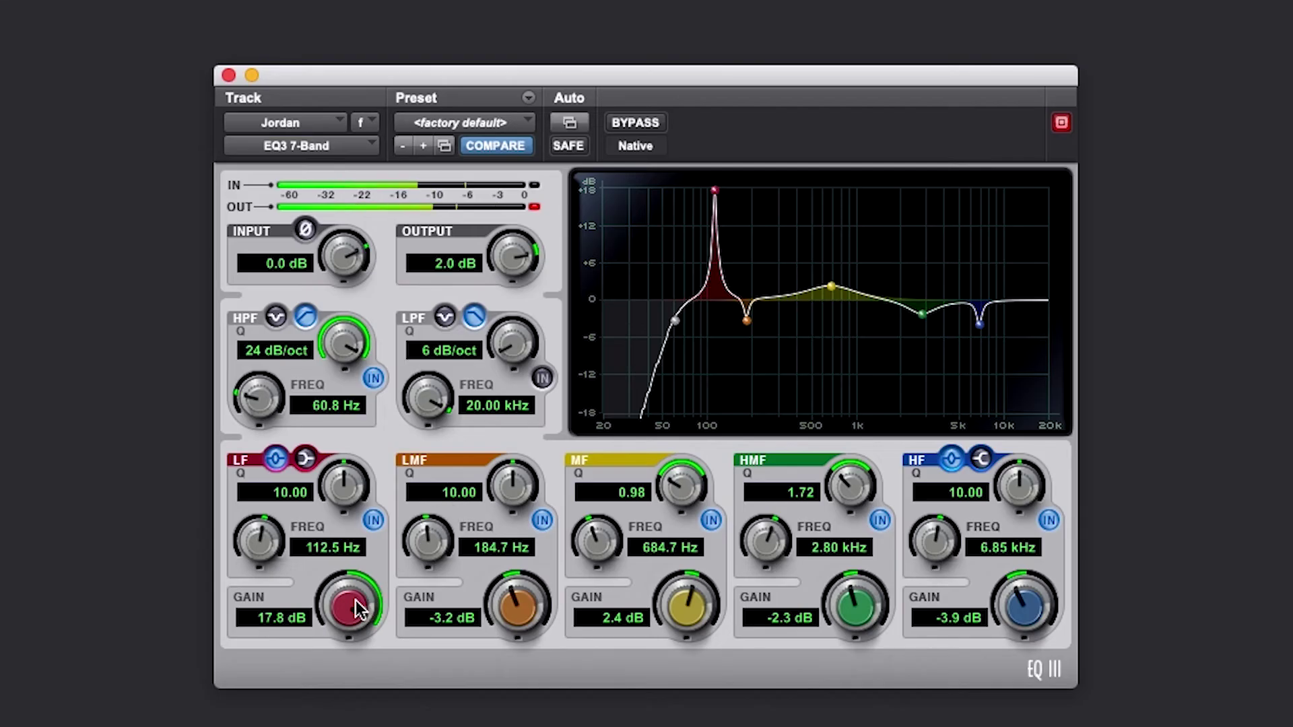
pyautogui.moveTo(351, 611); pyautogui.dragTo(322, 685)
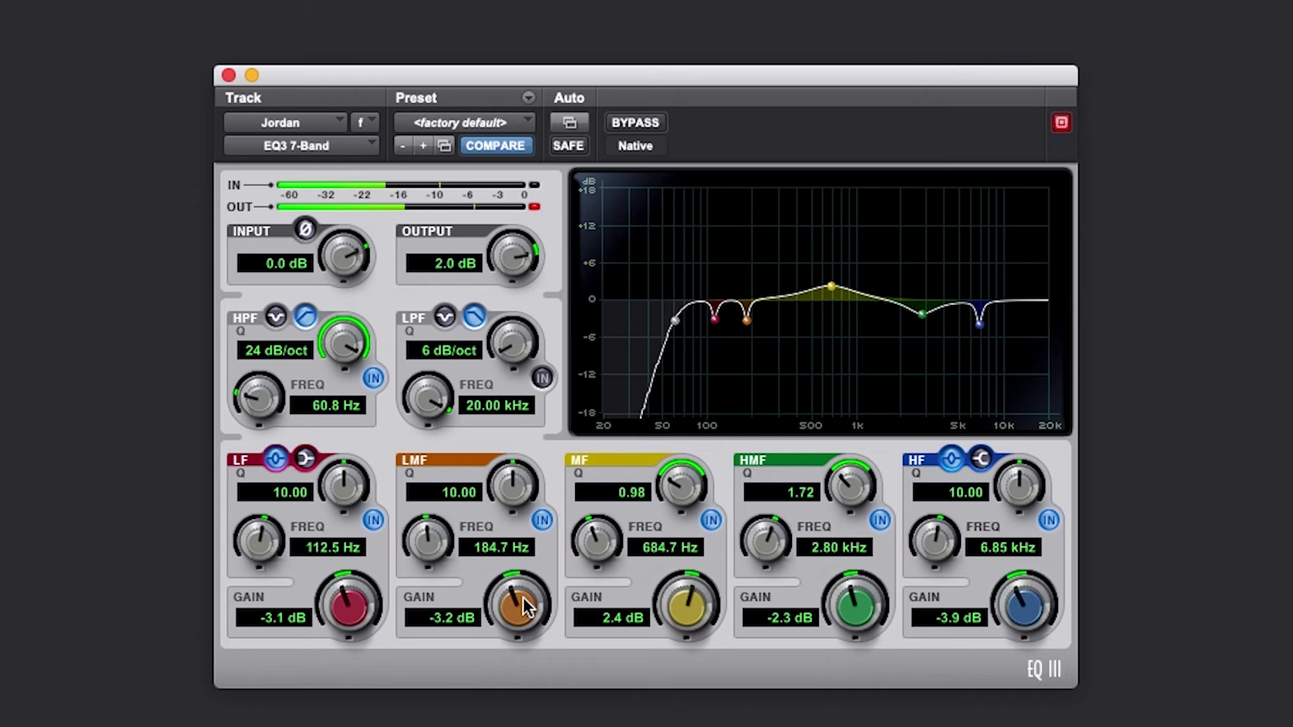
# Audition the LMF band with a full boost, cut it back to -3.1 dB, and set the LF gain to -3.7 dB
pyautogui.moveTo(523, 598); pyautogui.dragTo(538, 352)
pyautogui.moveTo(746, 184); pyautogui.dragTo(746, 184)
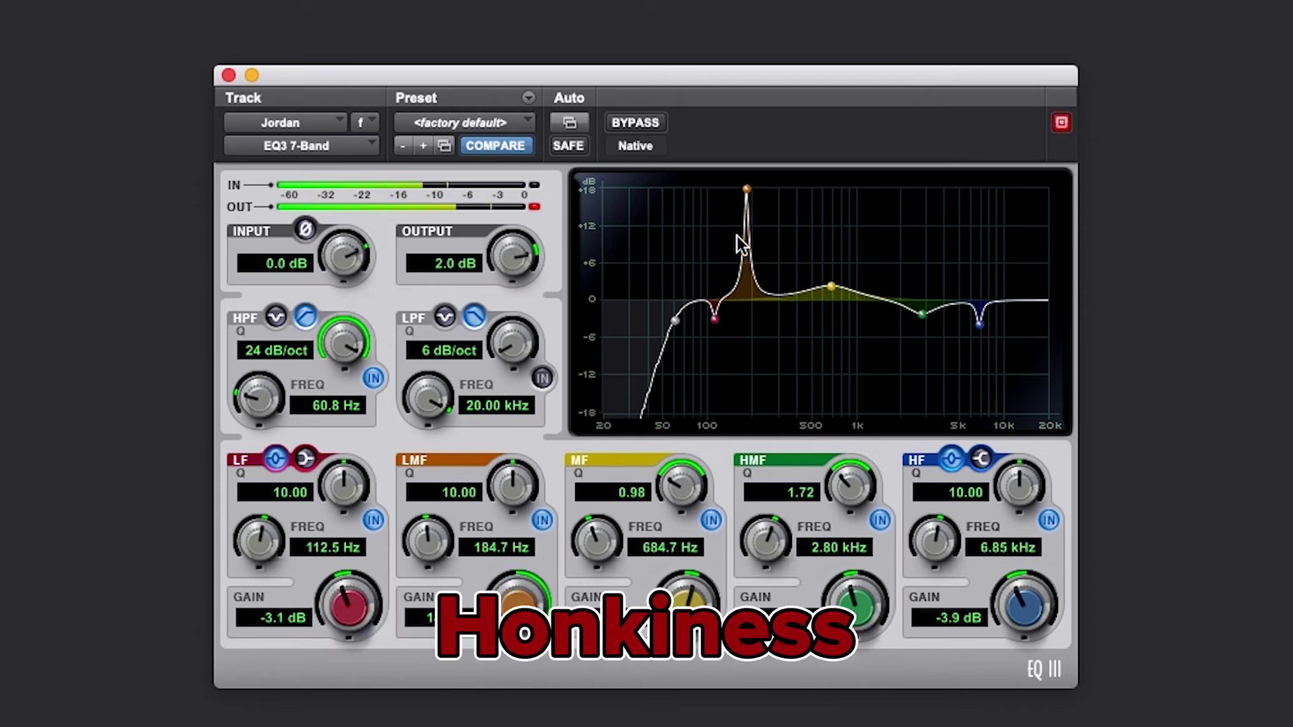
pyautogui.moveTo(518, 602); pyautogui.dragTo(499, 704)
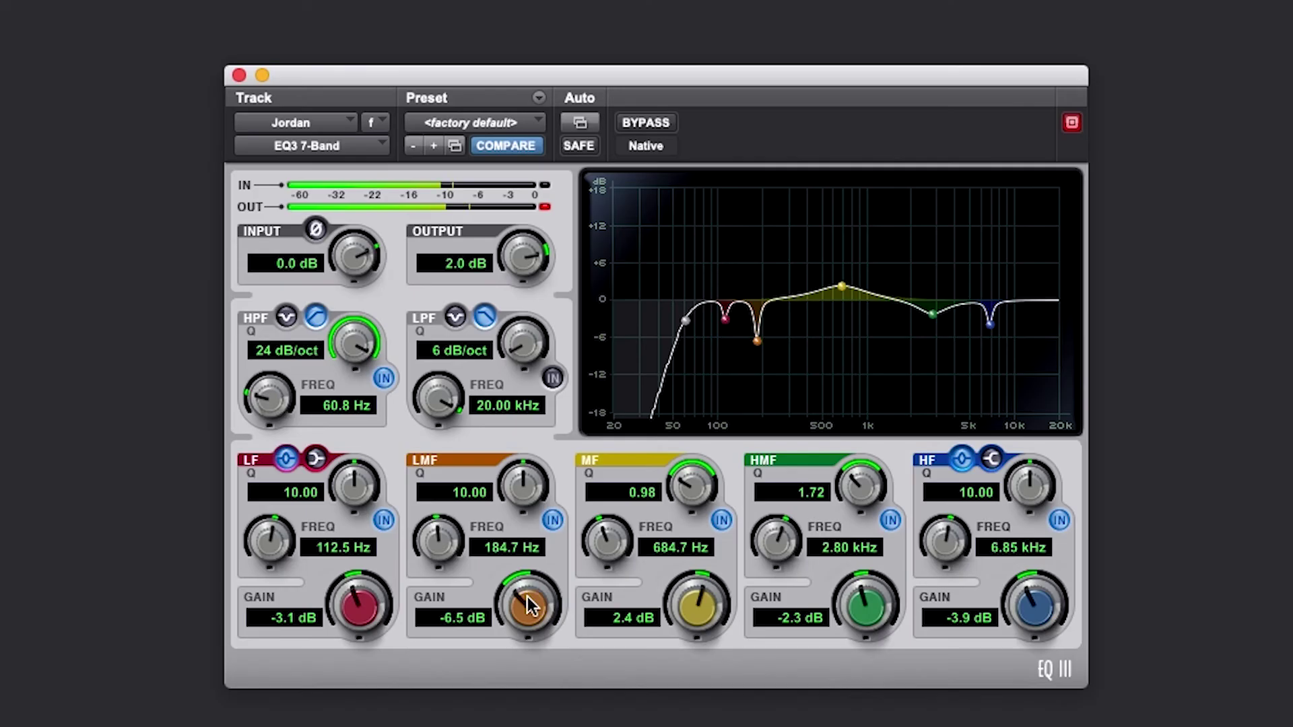
pyautogui.moveTo(522, 603); pyautogui.dragTo(530, 601)
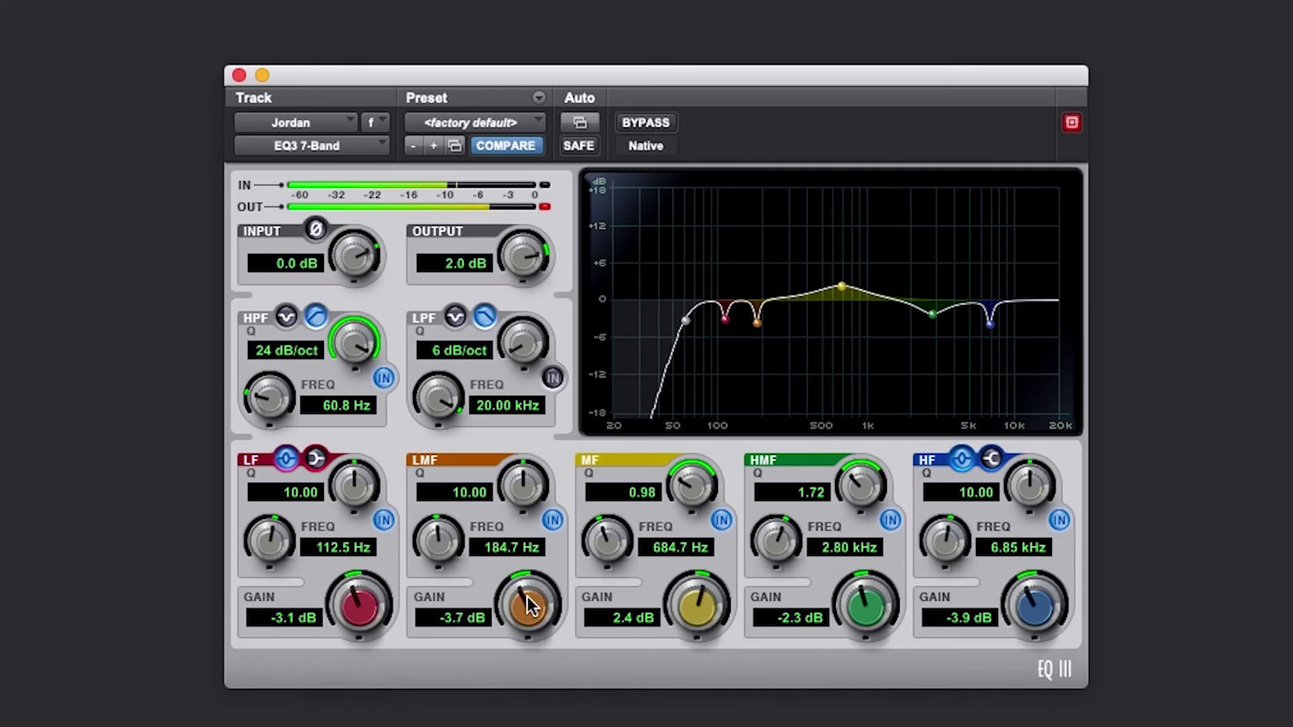
pyautogui.moveTo(362, 628); pyautogui.dragTo(357, 608)
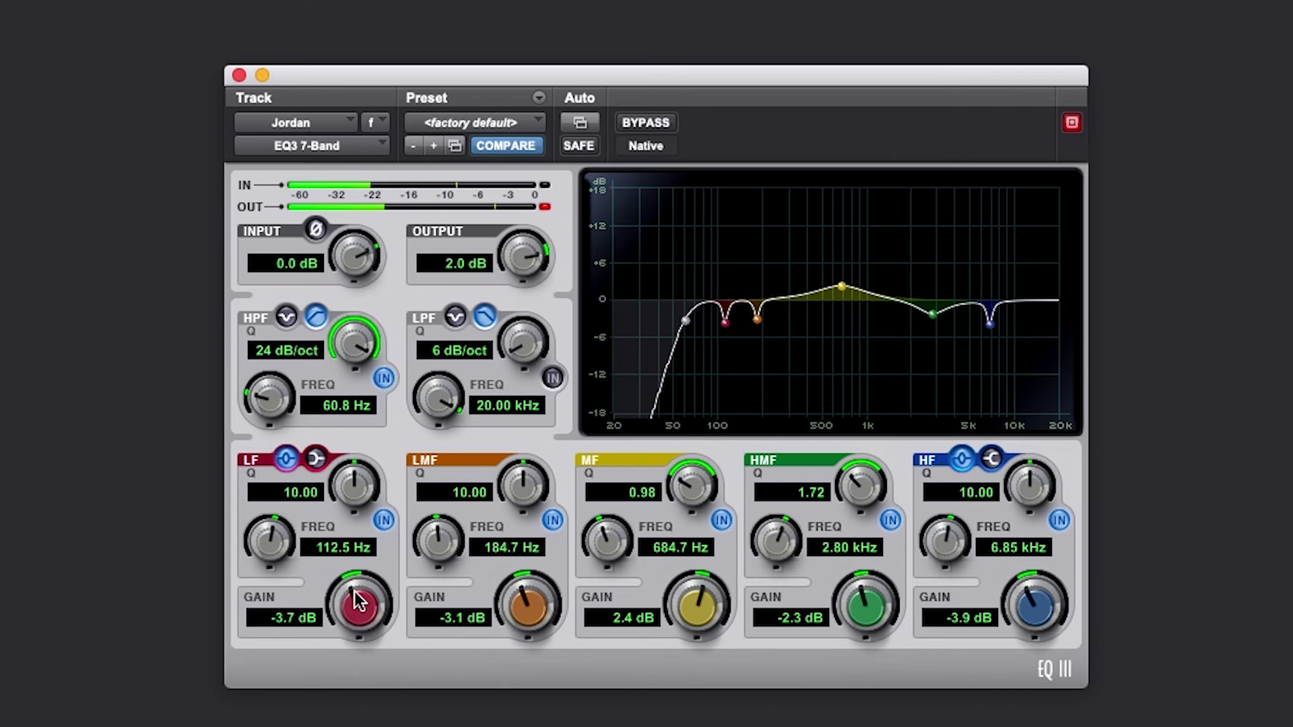
# Set the MF boost to 3.8 dB at 698.4 Hz and, after auditioning the HMF band, its cut to -2.4 dB at 2.86 kHz
pyautogui.moveTo(840, 280)
pyautogui.mouseDown()
pyautogui.moveTo(835, 256)
pyautogui.moveTo(854, 267)
pyautogui.moveTo(853, 254)
pyautogui.moveTo(837, 266)
pyautogui.moveTo(848, 283)
pyautogui.mouseUp()
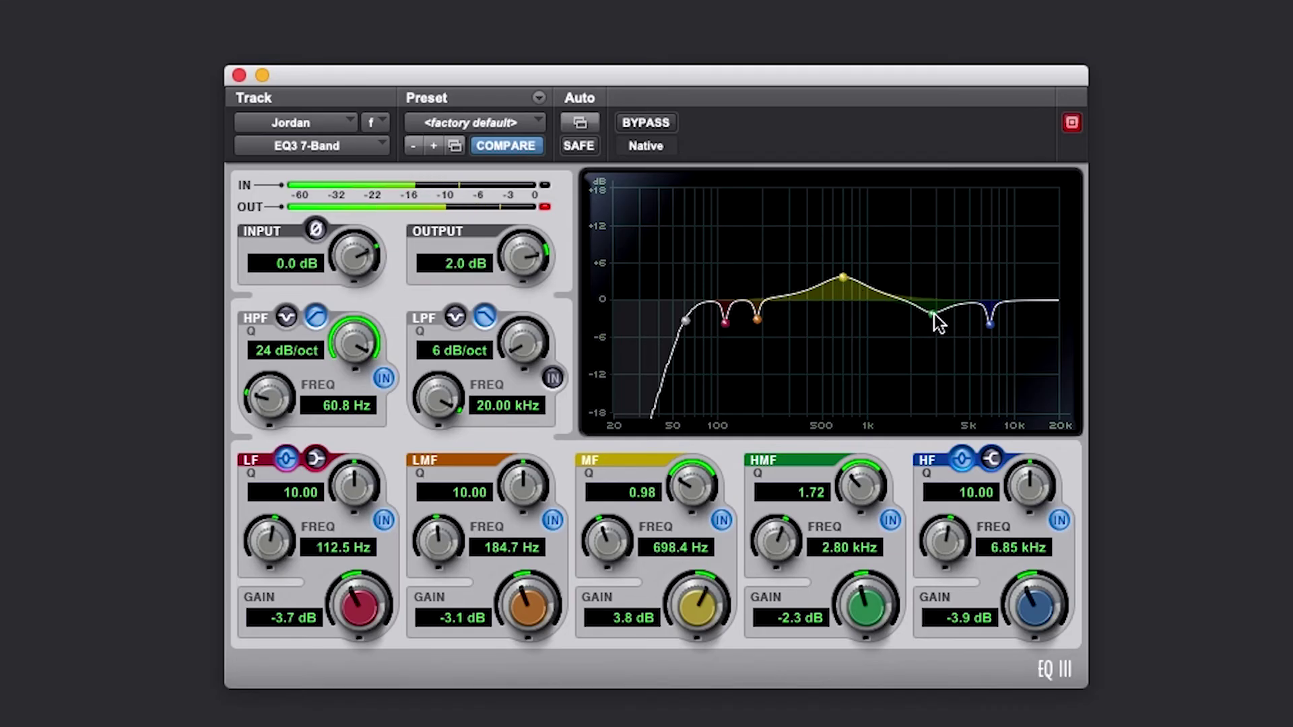
pyautogui.moveTo(933, 314); pyautogui.dragTo(933, 221)
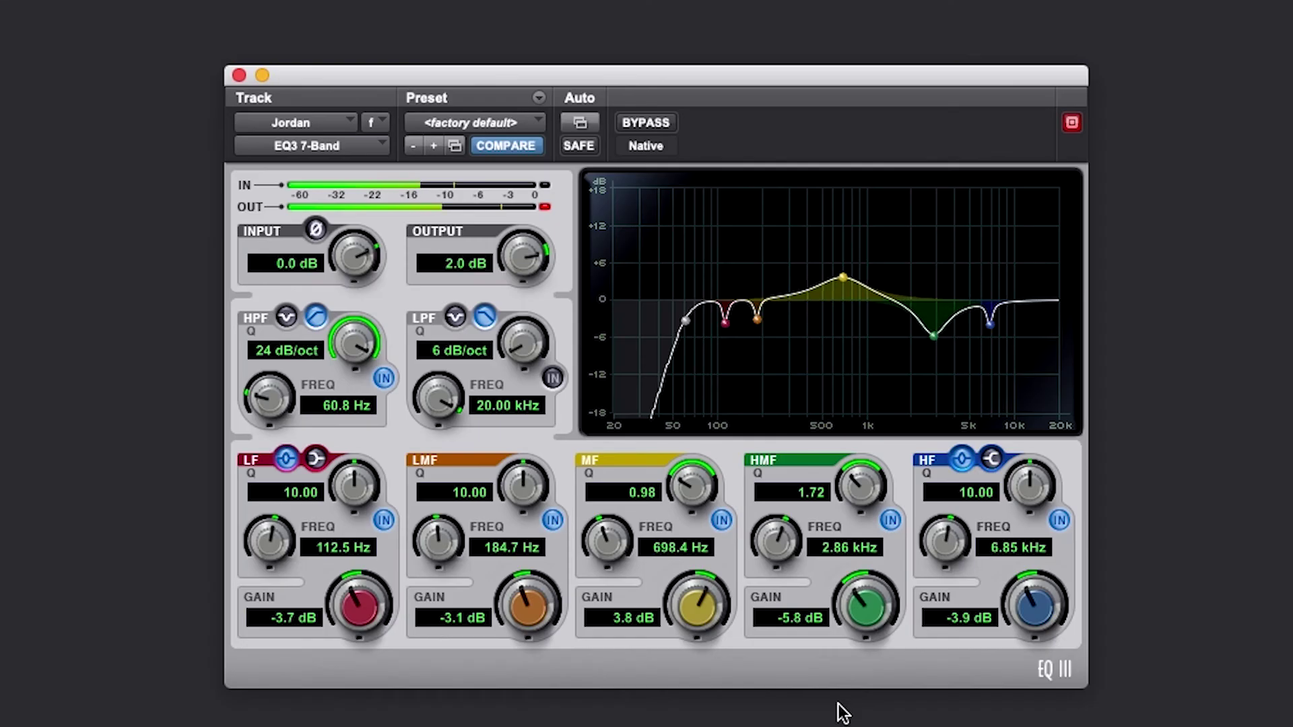
pyautogui.moveTo(840, 710); pyautogui.dragTo(847, 679)
# Audition the HF band with an 18 dB boost at 6.85 kHz, and cut it to -8.2 dB
pyautogui.moveTo(1035, 606); pyautogui.dragTo(1008, 397)
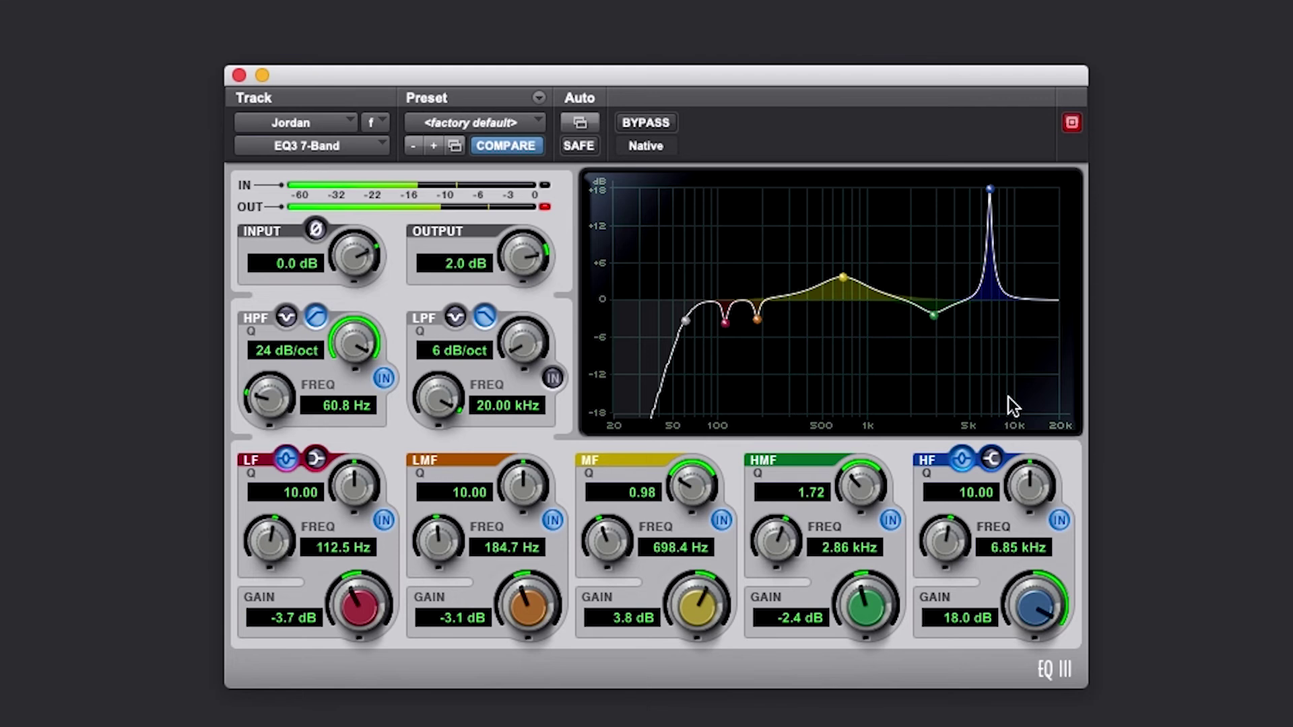
pyautogui.moveTo(986, 185); pyautogui.dragTo(988, 186)
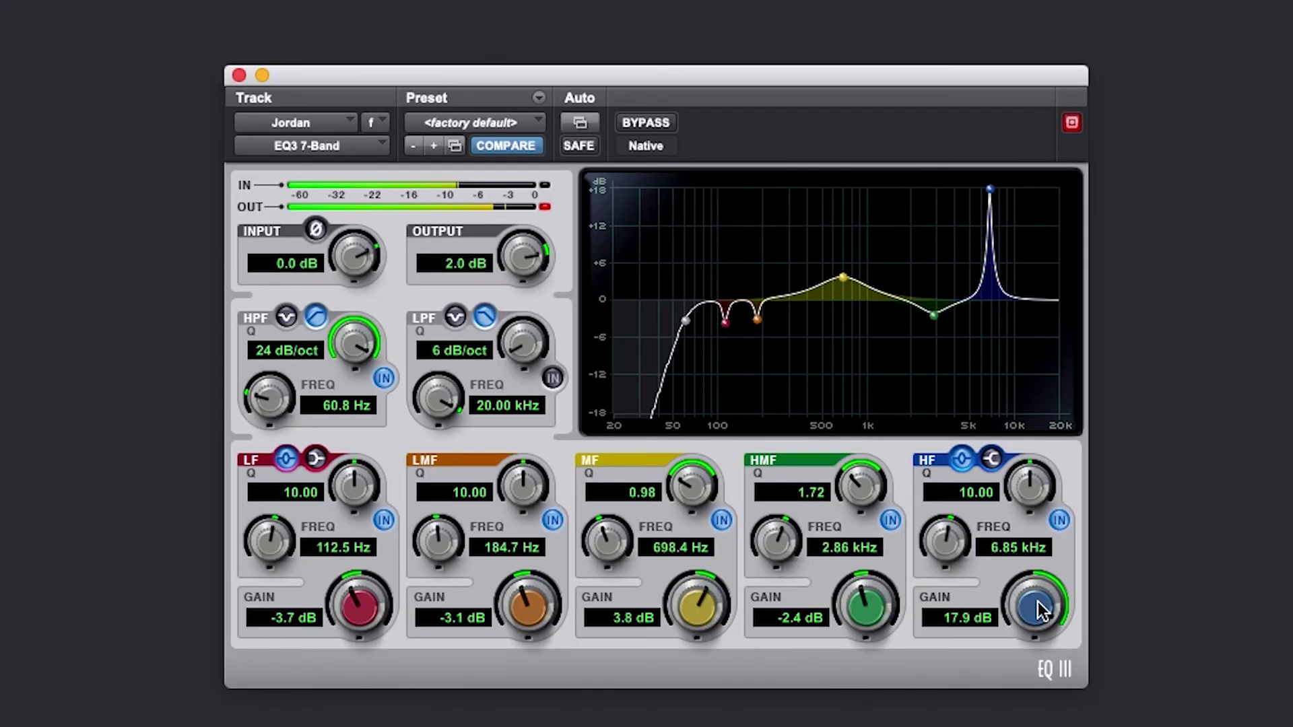
pyautogui.moveTo(1037, 601); pyautogui.dragTo(1003, 721)
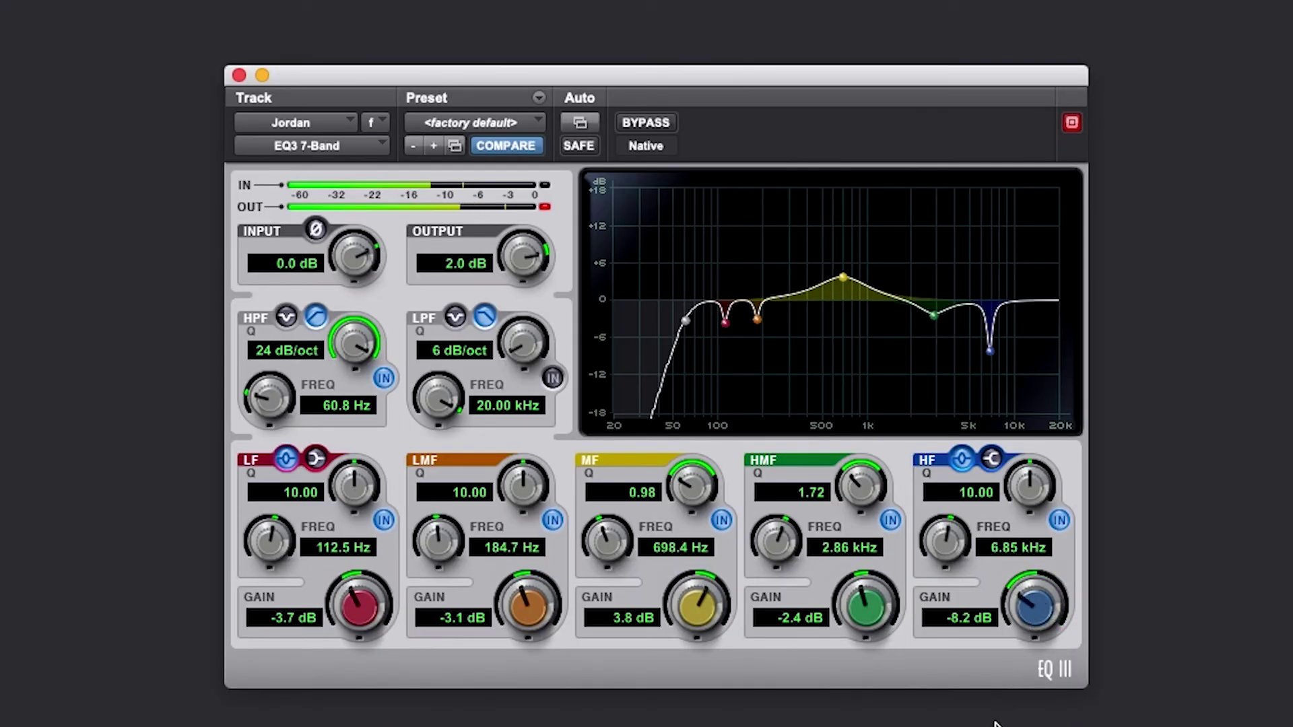